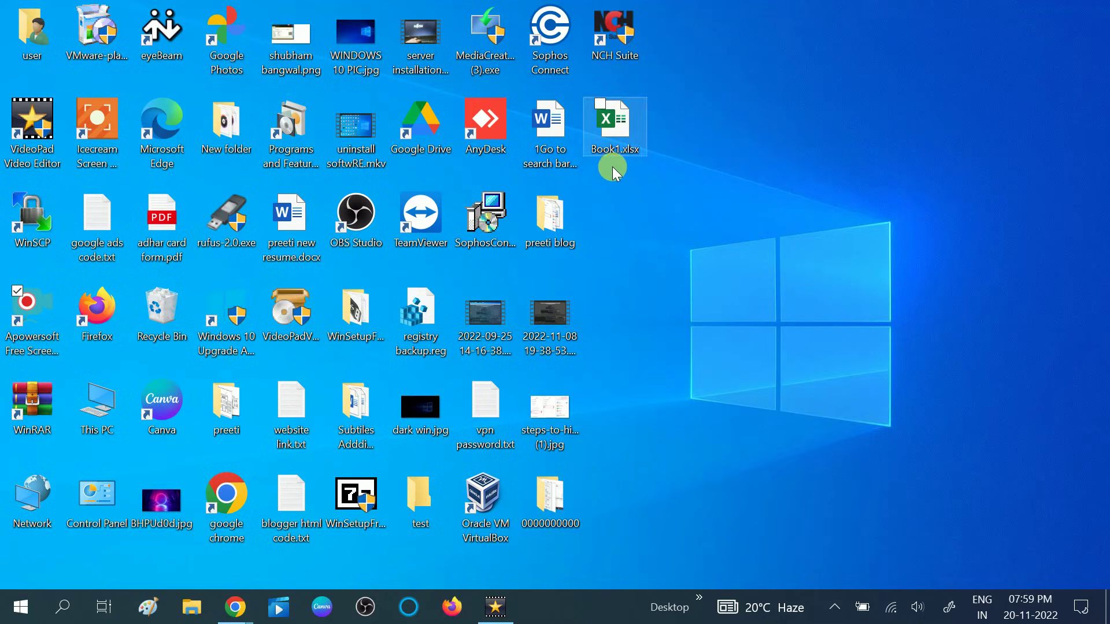
Select the Book1.xlsx file icon on the desktop.
click(616, 133)
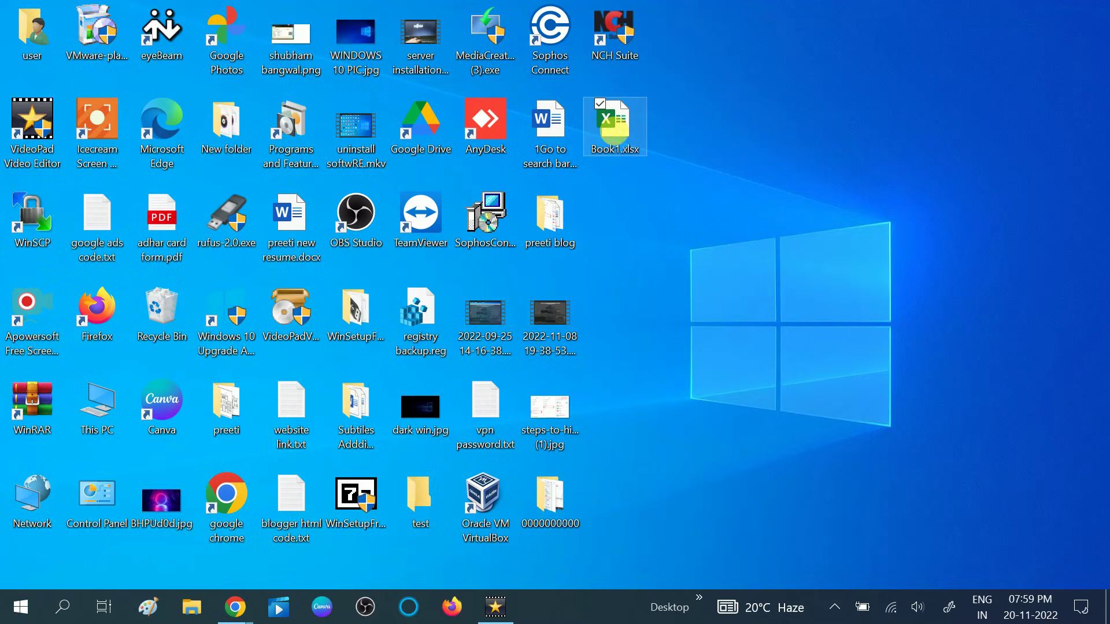
In Book1.xlsx Properties, keep Excel as the app for .xlsx files, then apply and close.
right_click(614, 133)
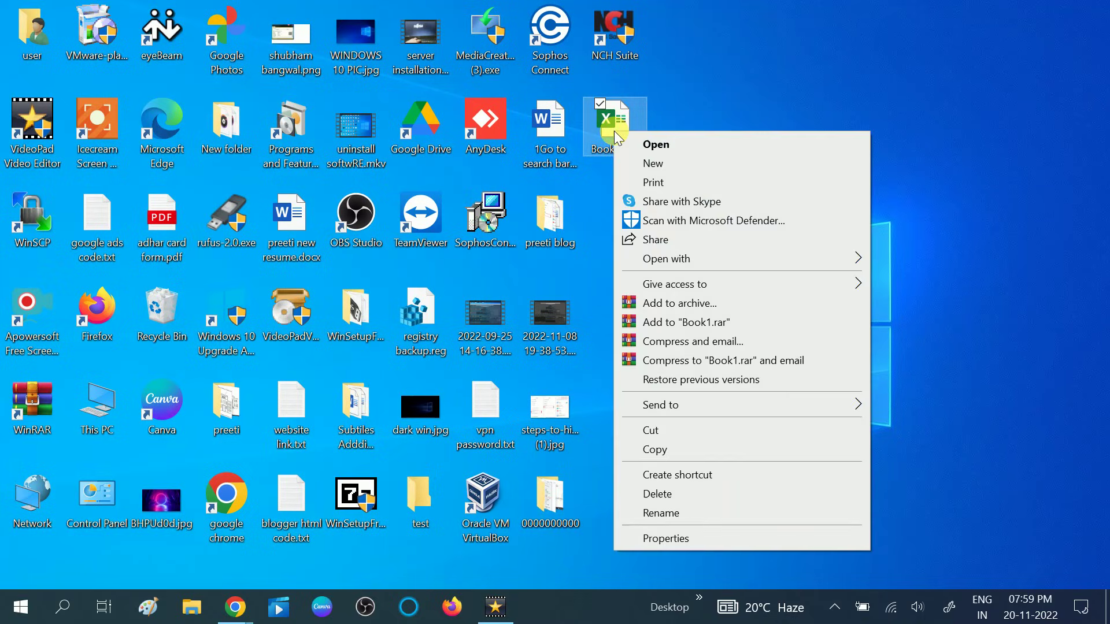
click(665, 539)
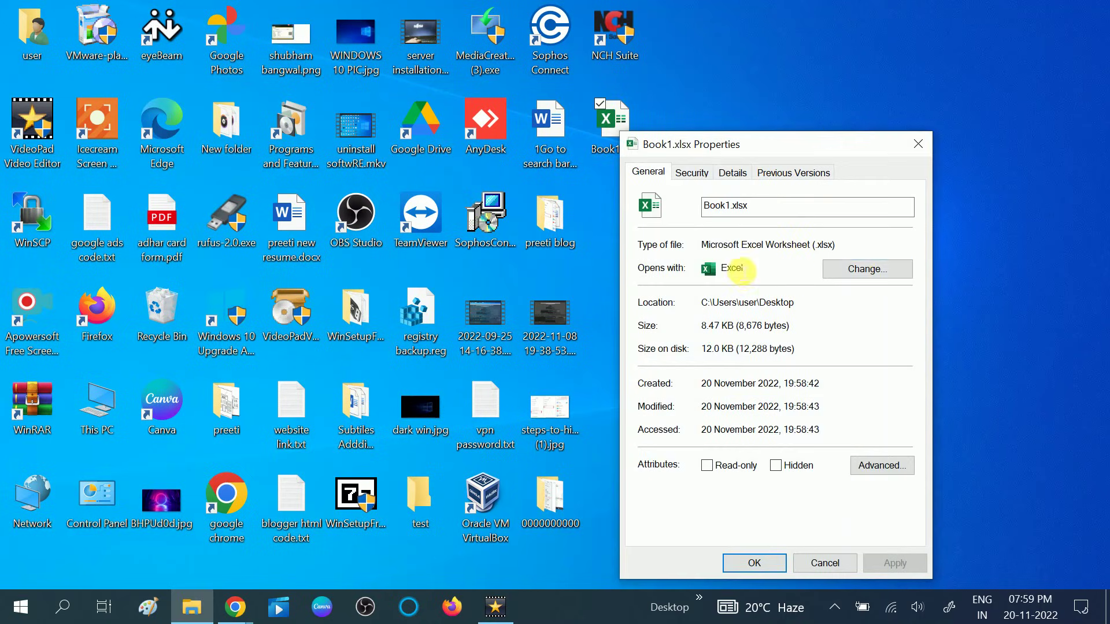
click(865, 267)
click(442, 437)
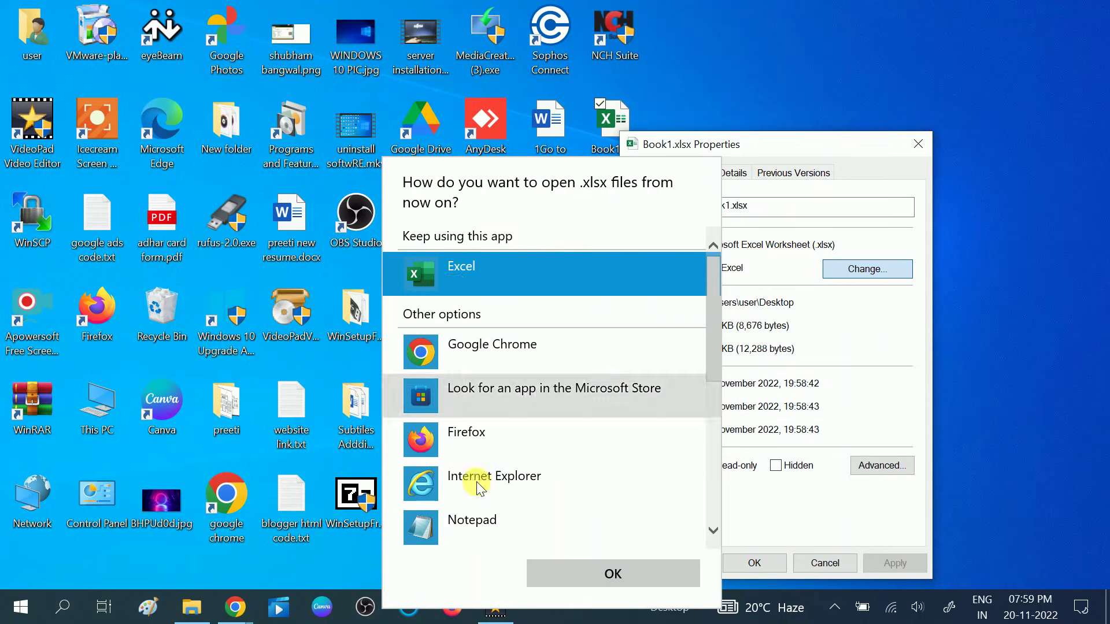
click(611, 575)
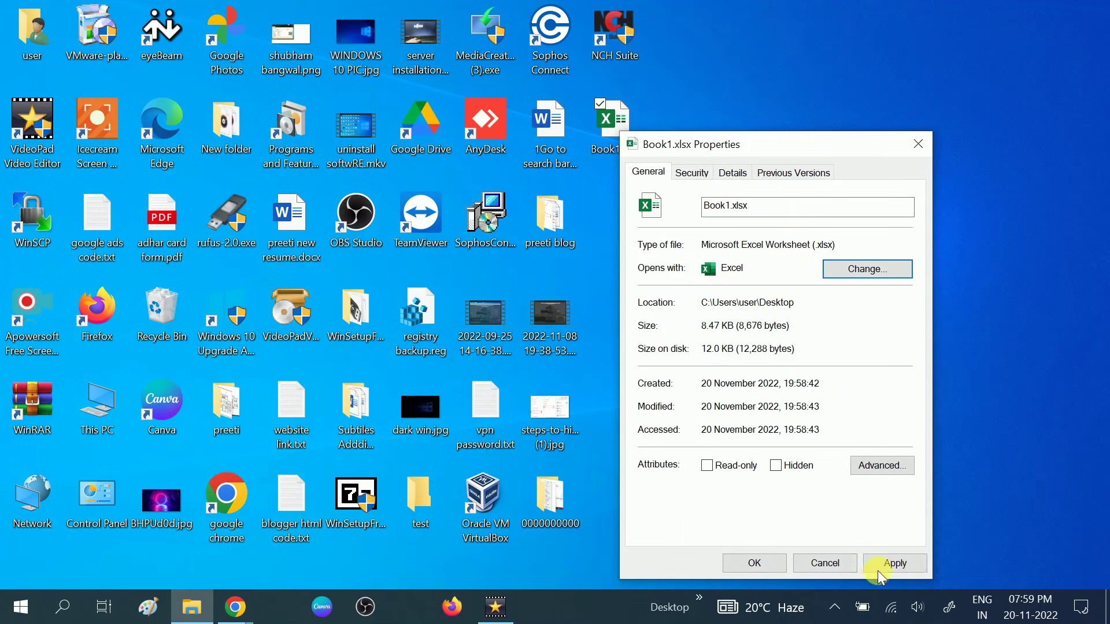
click(895, 564)
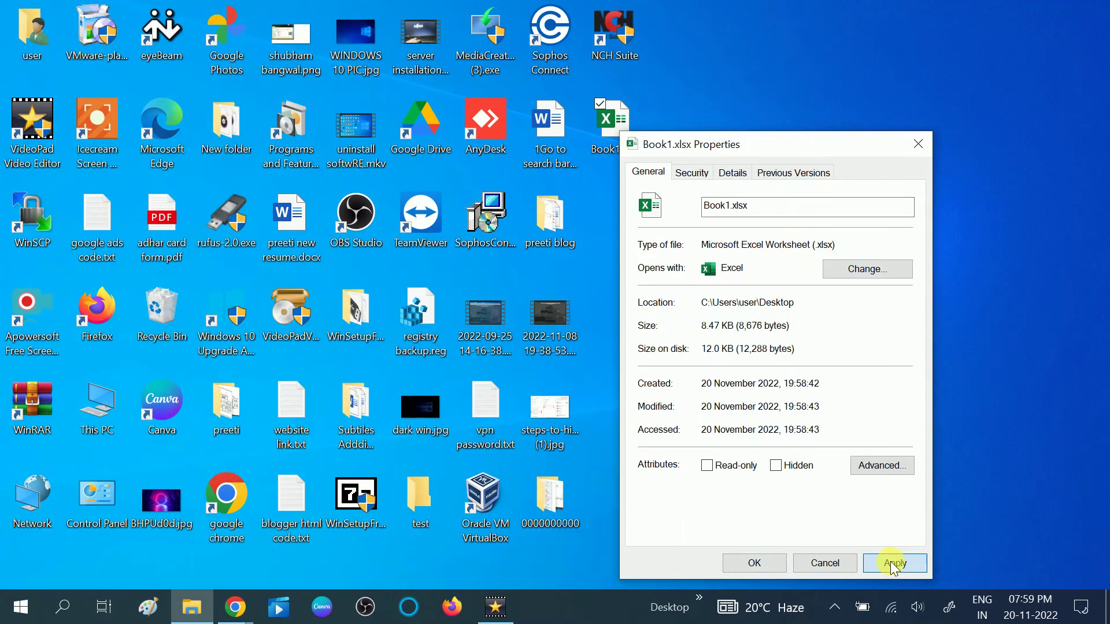
click(750, 564)
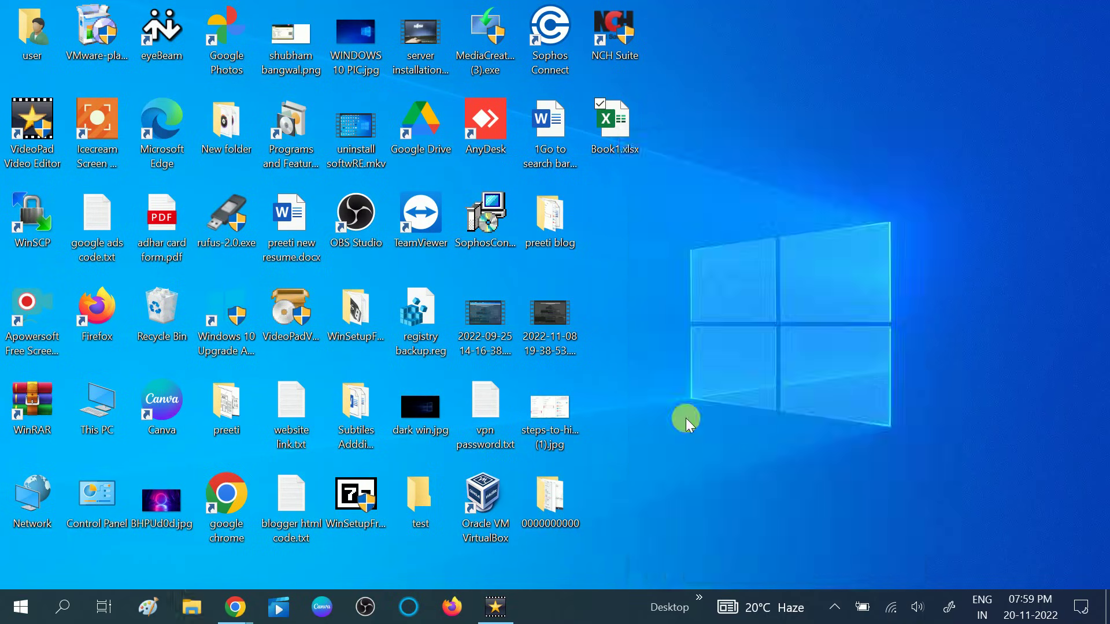
double_click(622, 162)
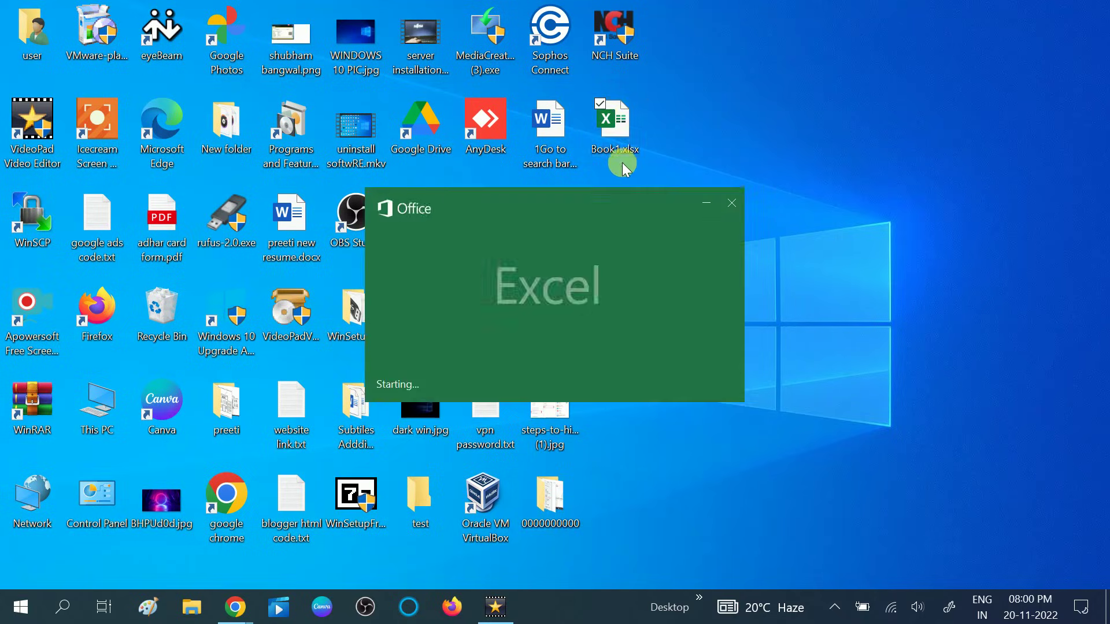
click(736, 199)
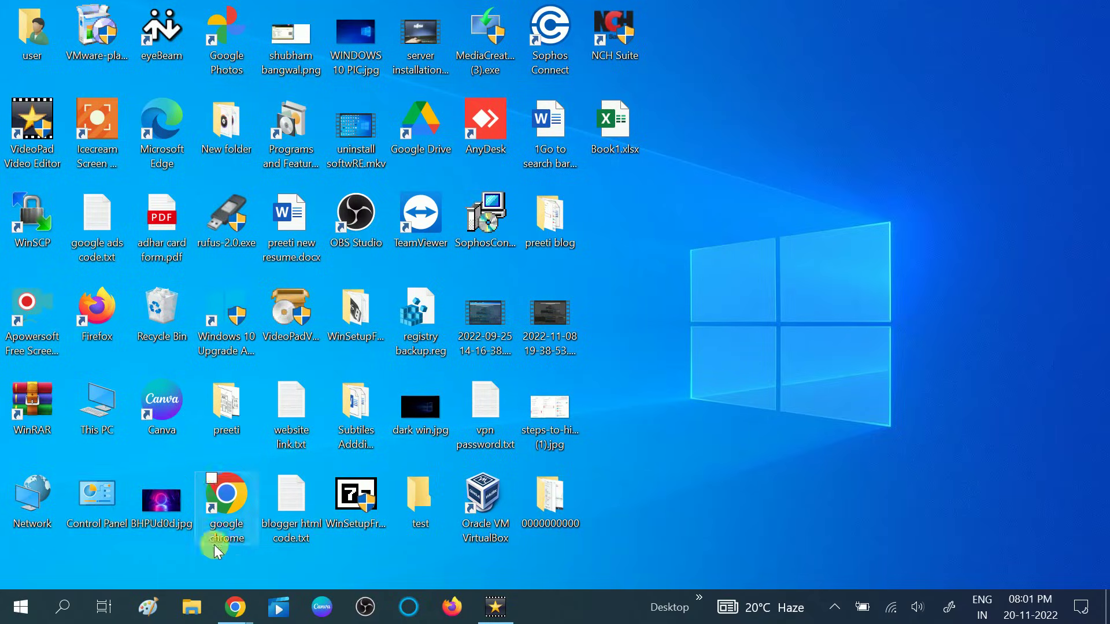
Open Control Panel by searching 'cont', keep large icons, and go to Programs and Features.
click(56, 613)
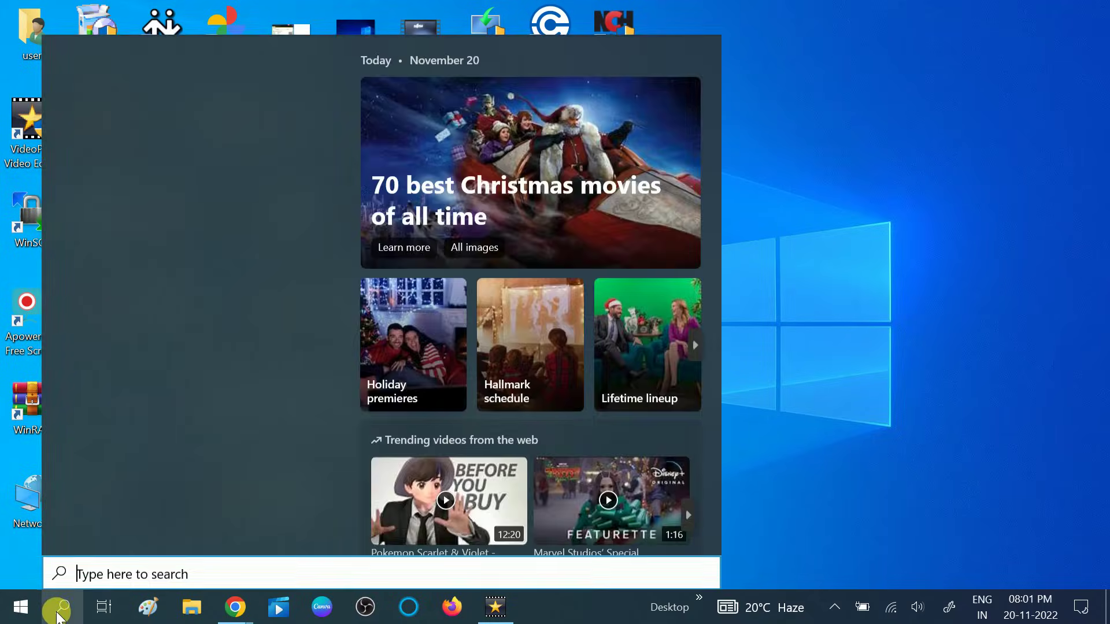
text(cont)
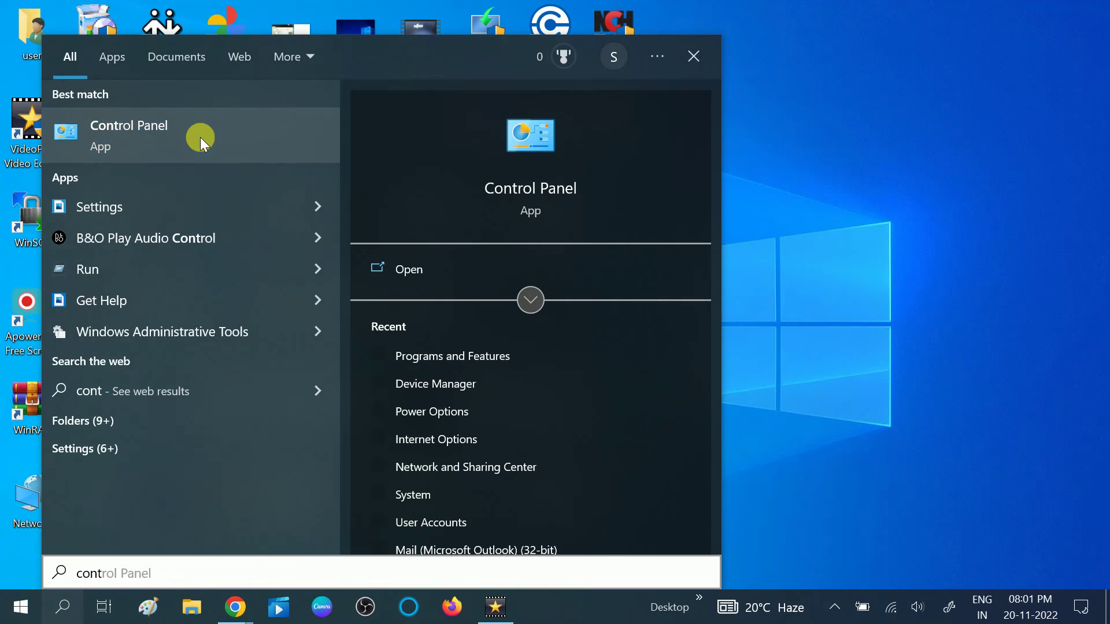
click(200, 137)
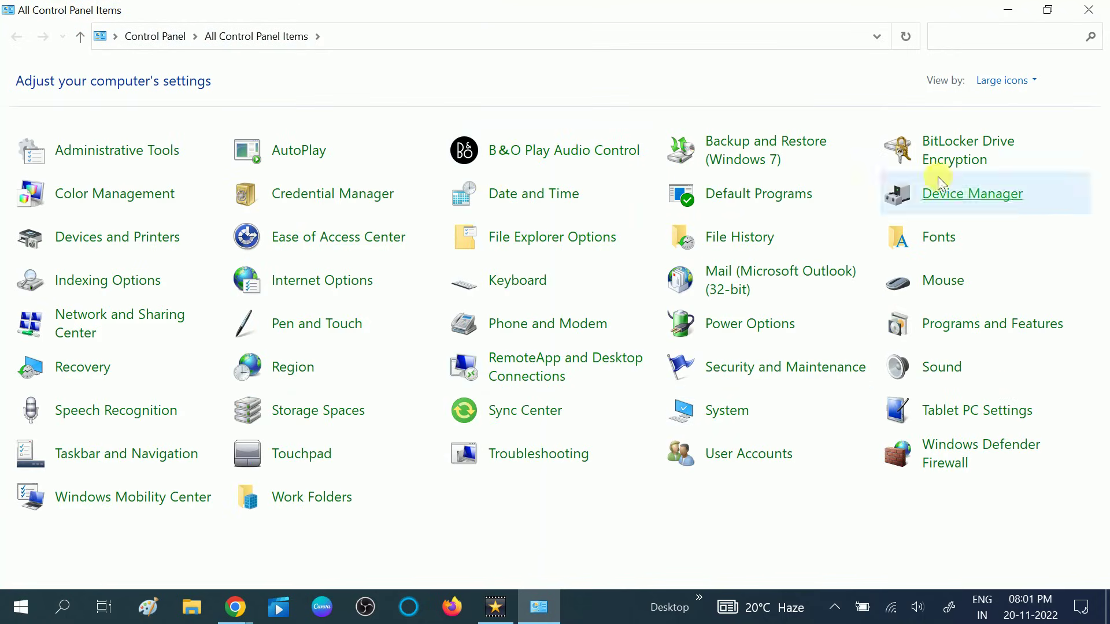
click(1015, 82)
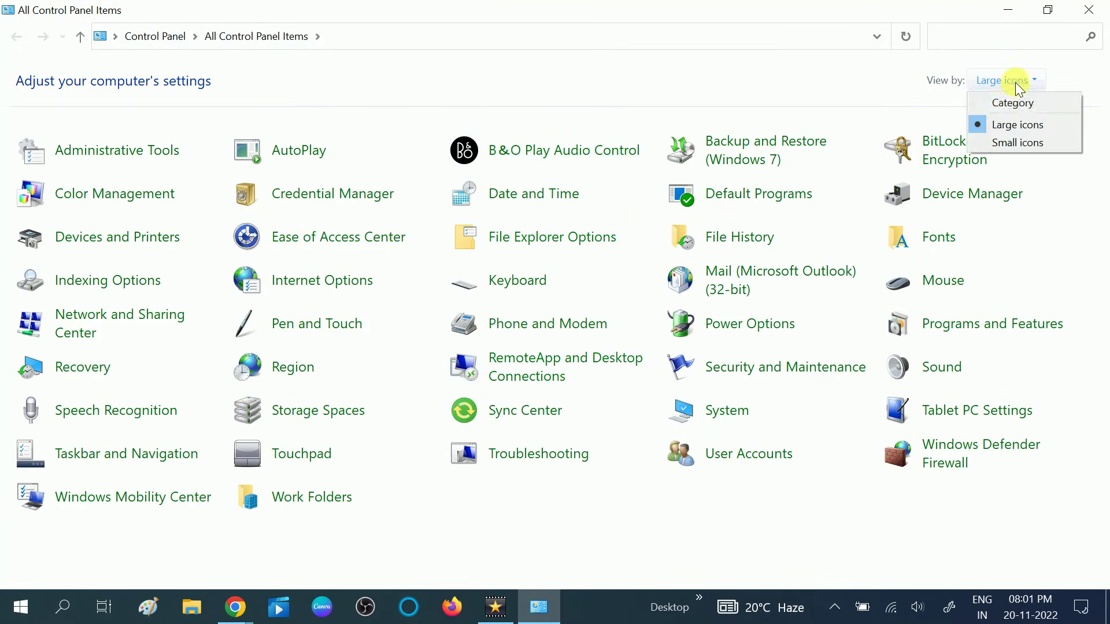
click(1004, 126)
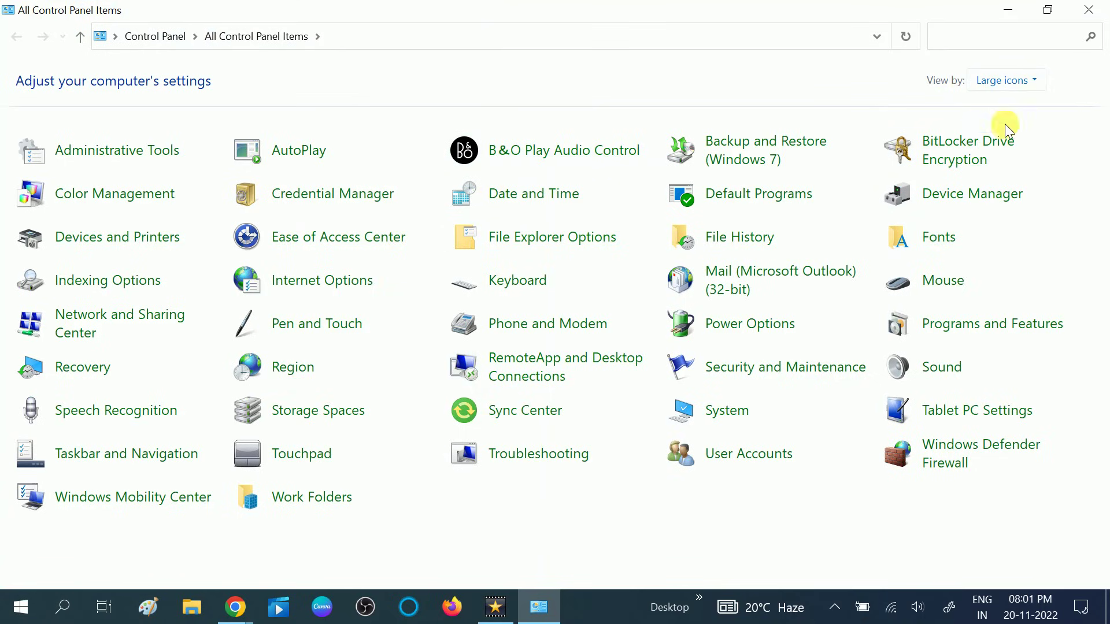
click(981, 333)
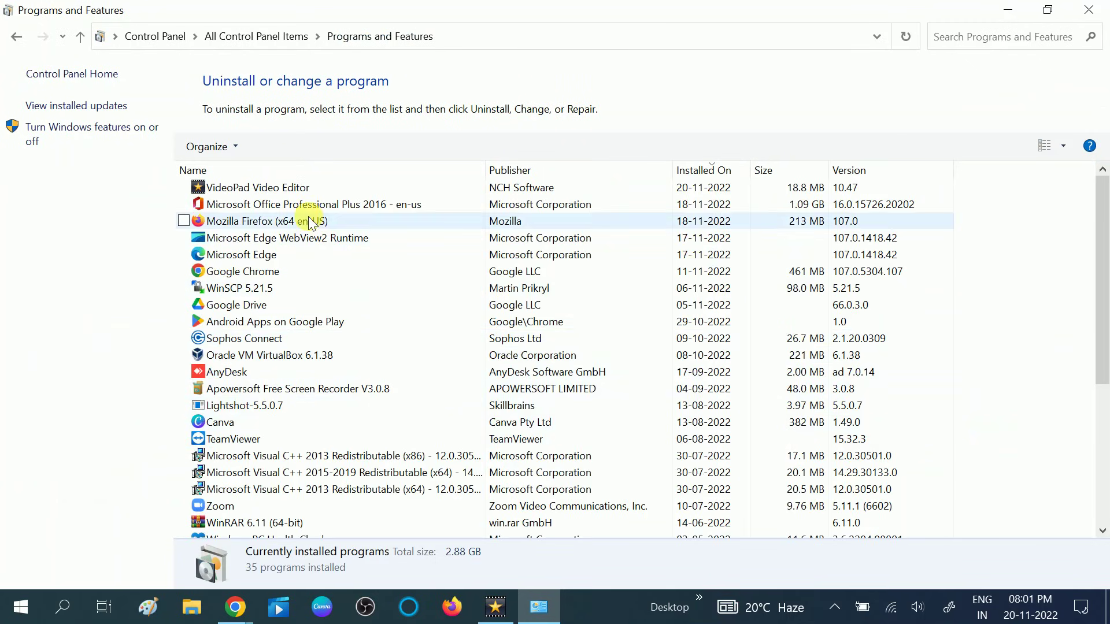
Run a Quick Repair (not Online Repair) on Microsoft Office Professional Plus 2016.
click(272, 202)
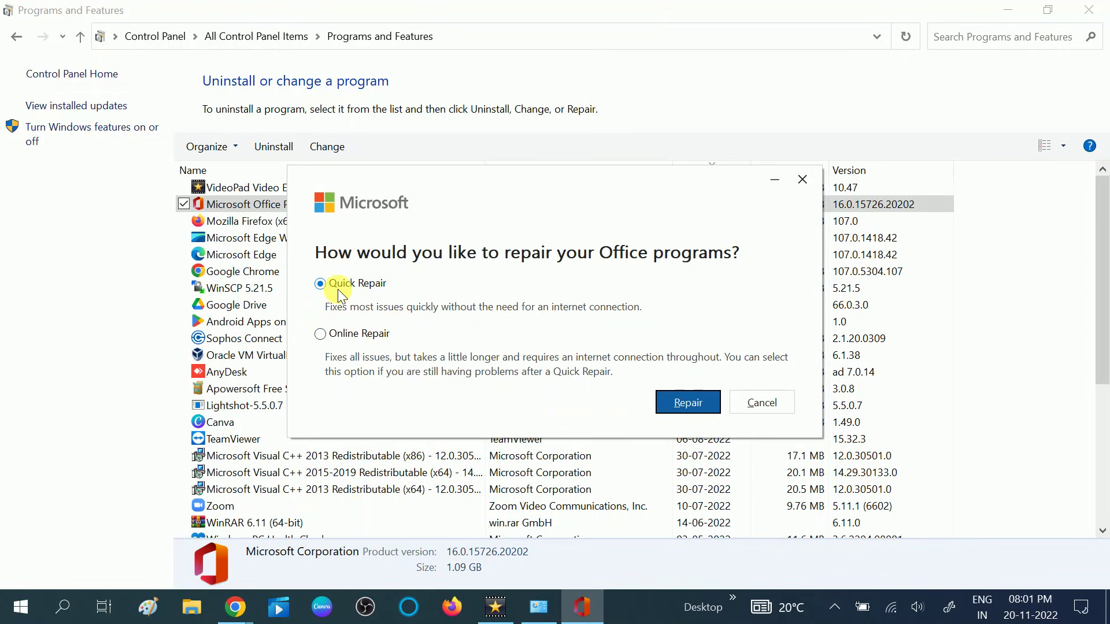
click(320, 333)
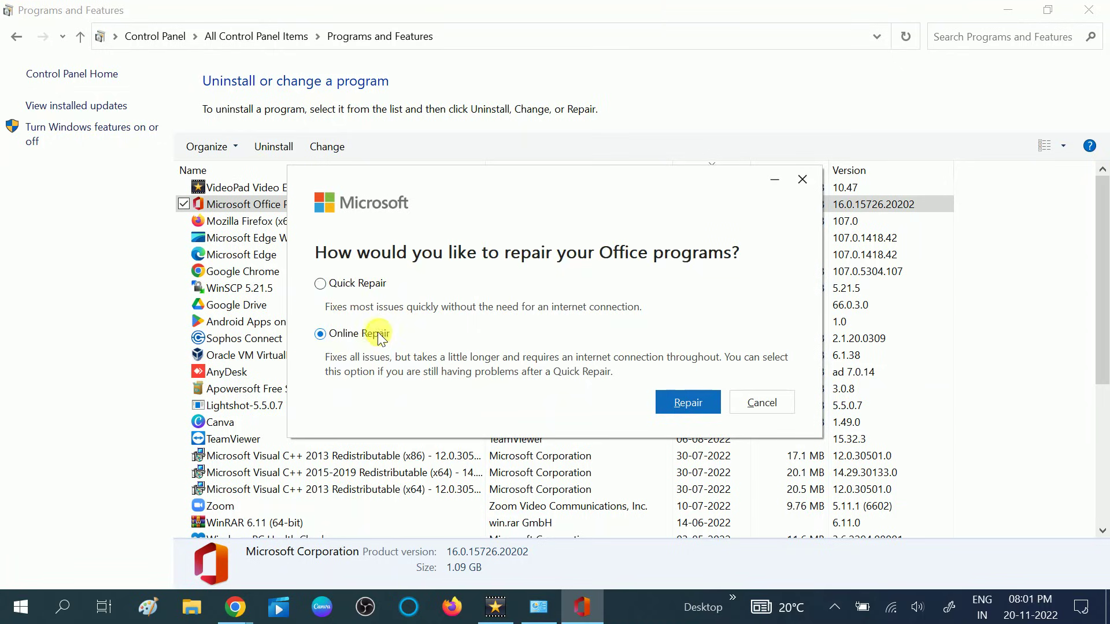
click(320, 283)
click(689, 404)
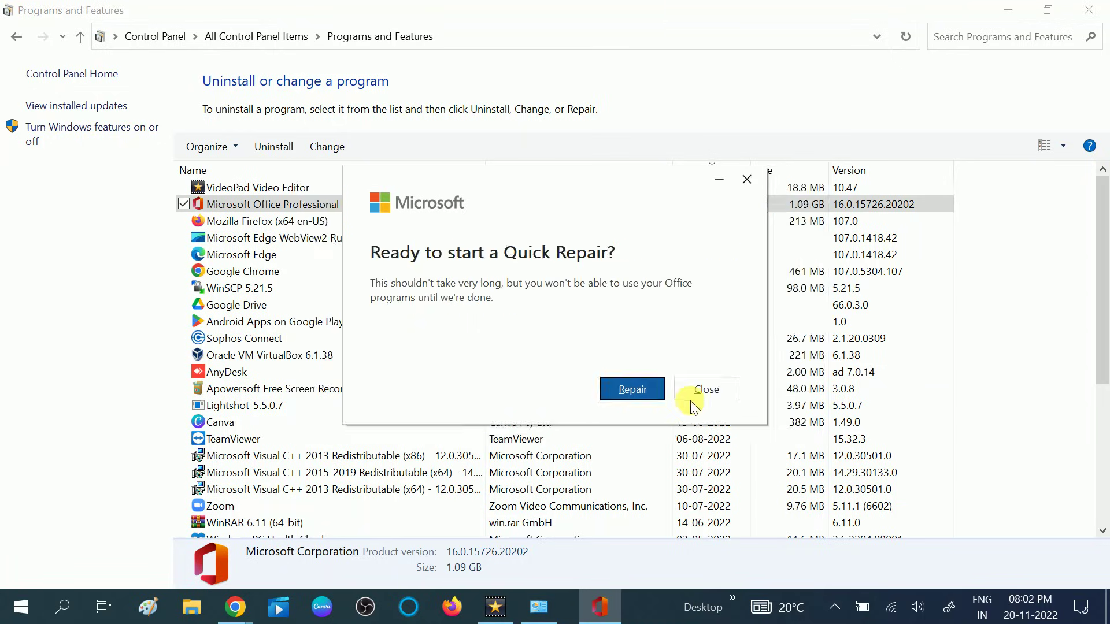
click(636, 388)
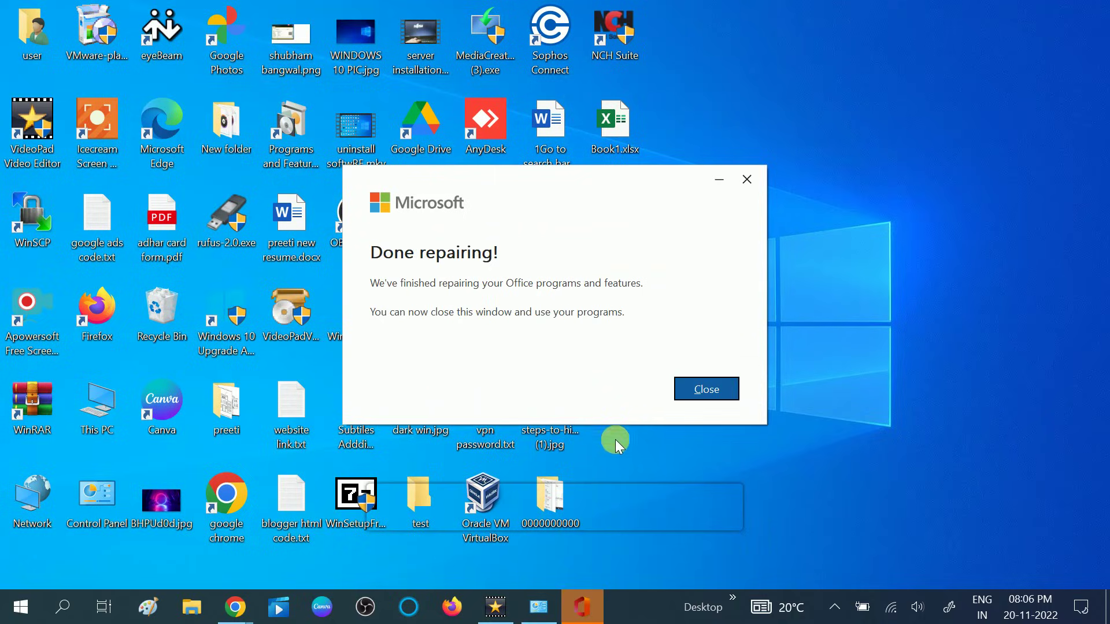
Dismiss the 'Done repairing!' message, then open Book1.xlsx and cancel Excel's startup screen.
click(610, 448)
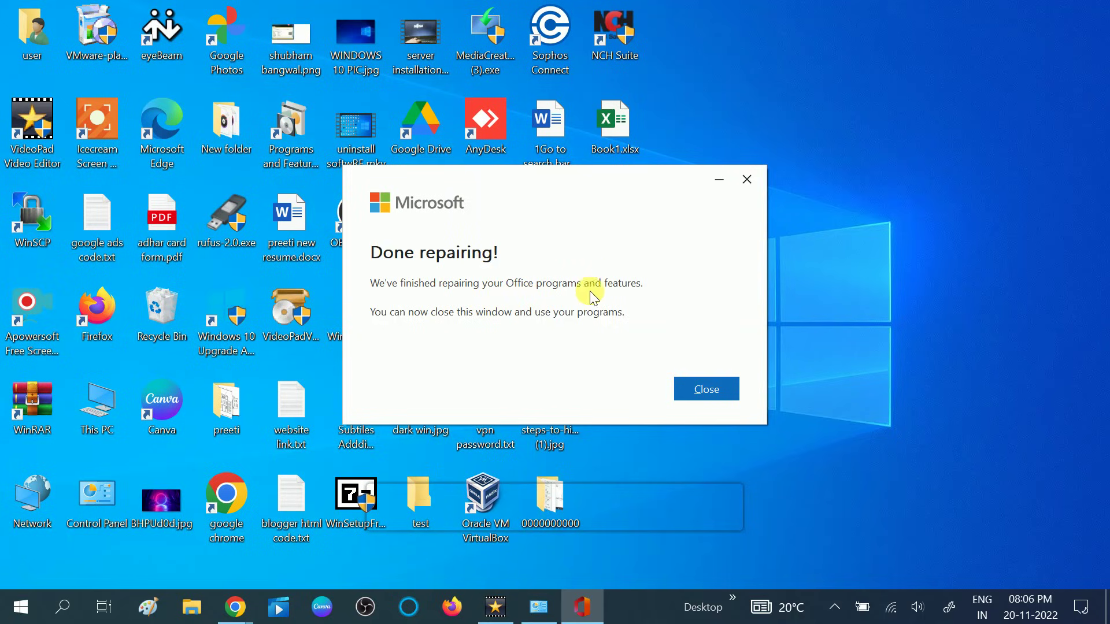
click(708, 386)
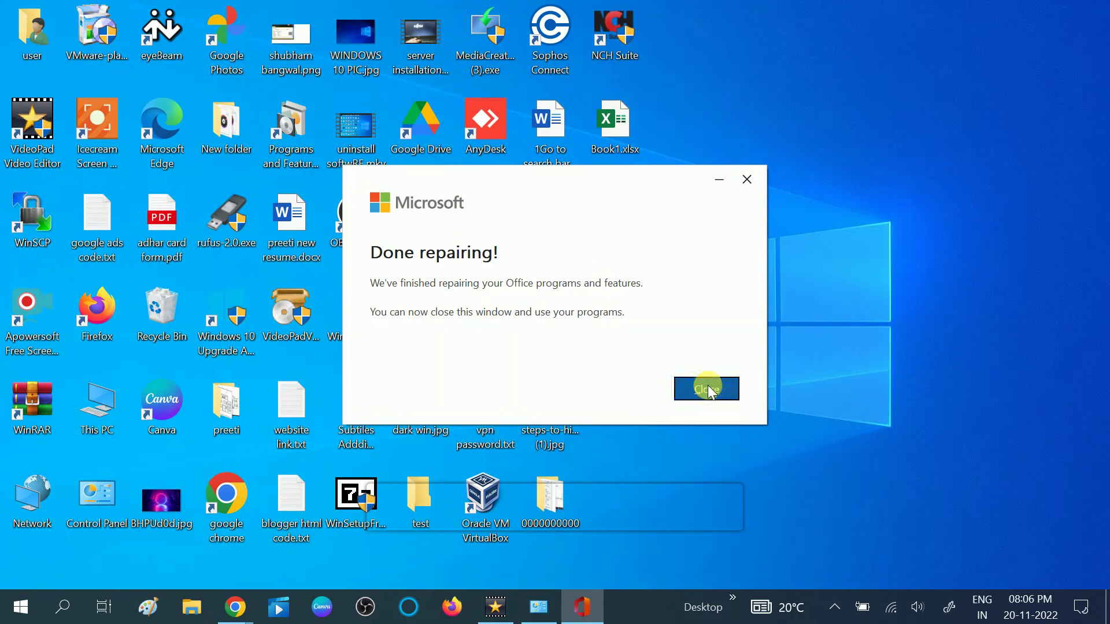
click(615, 147)
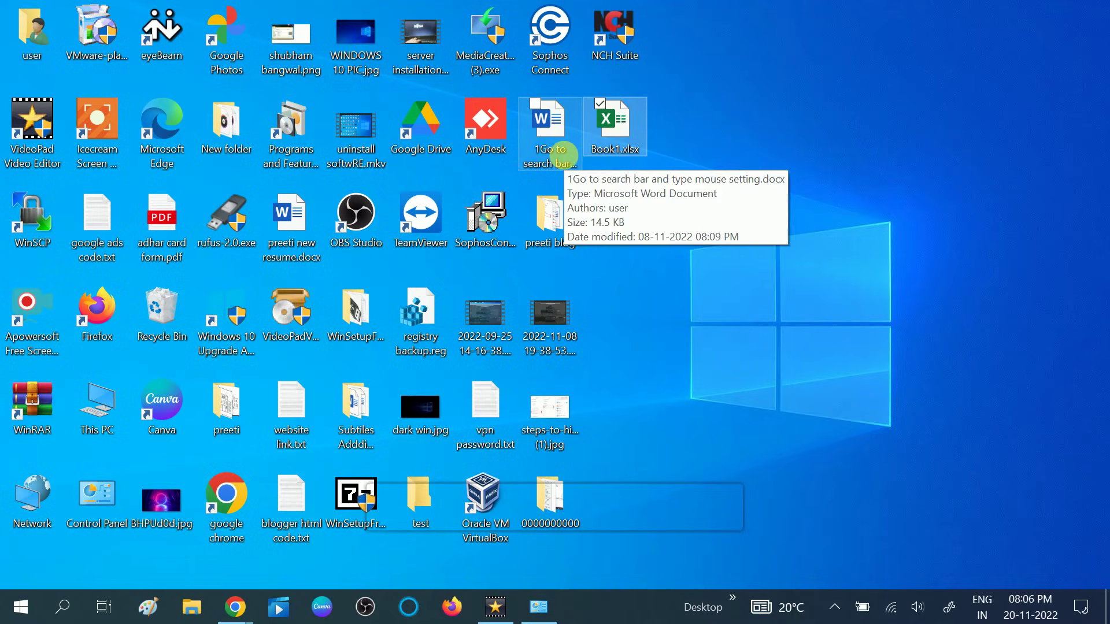
key(Return)
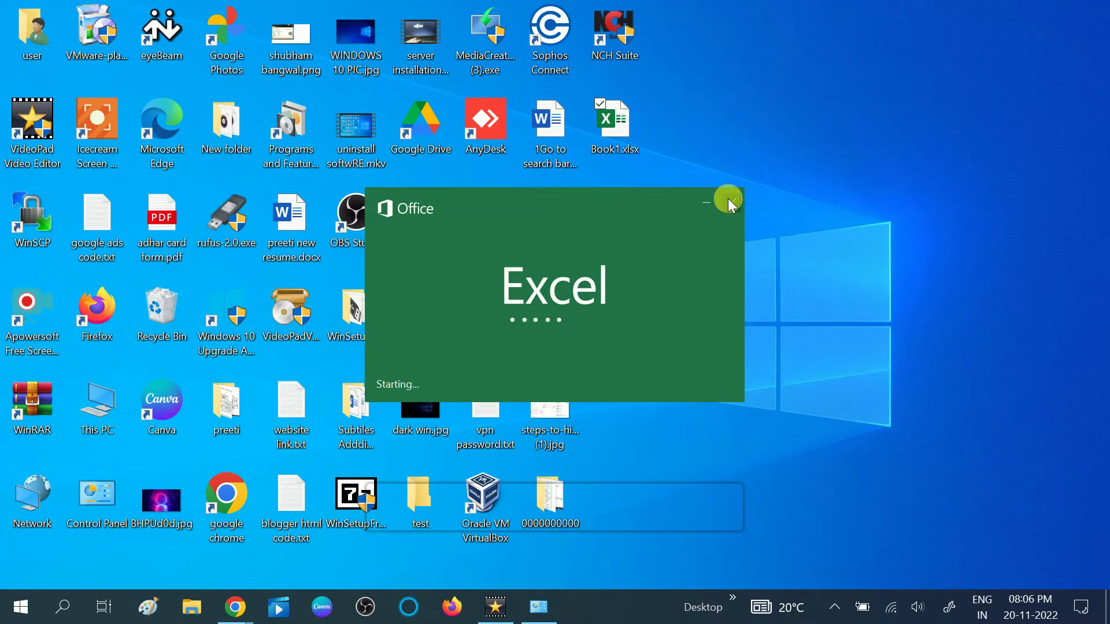
click(729, 200)
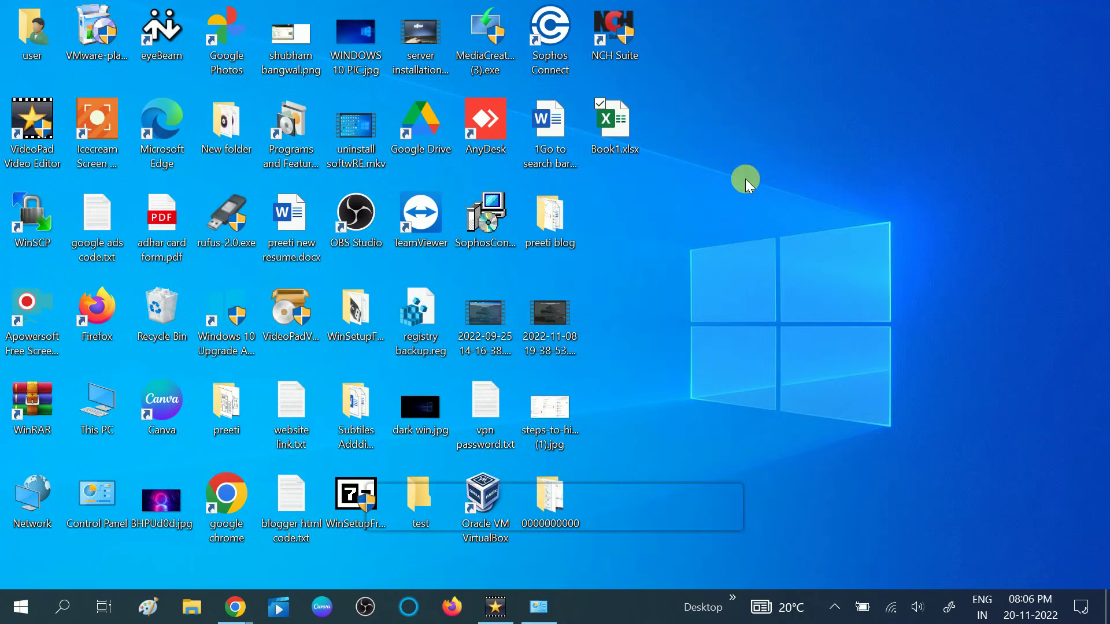
Launch Excel from a Windows search for 'exc' and open Excel Options.
click(63, 607)
text(e)
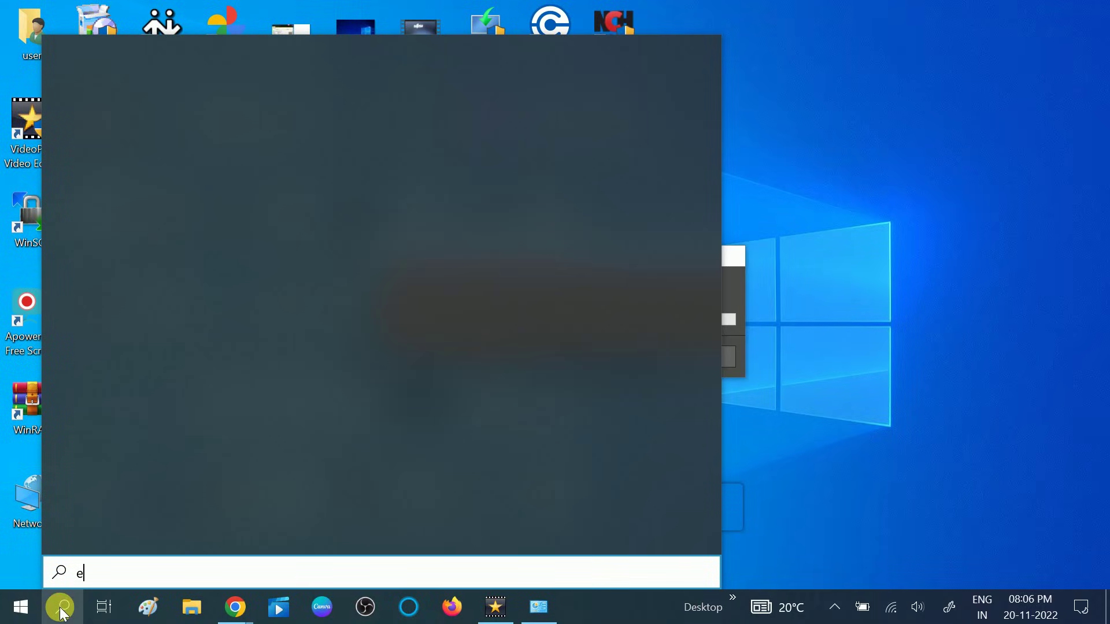
text(xc)
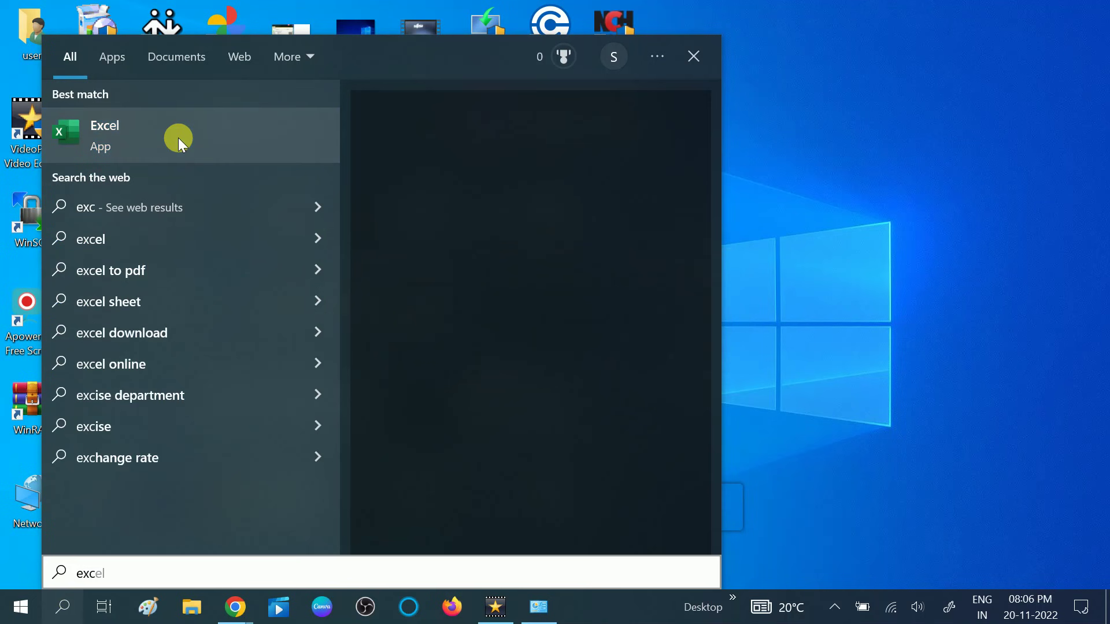
click(178, 137)
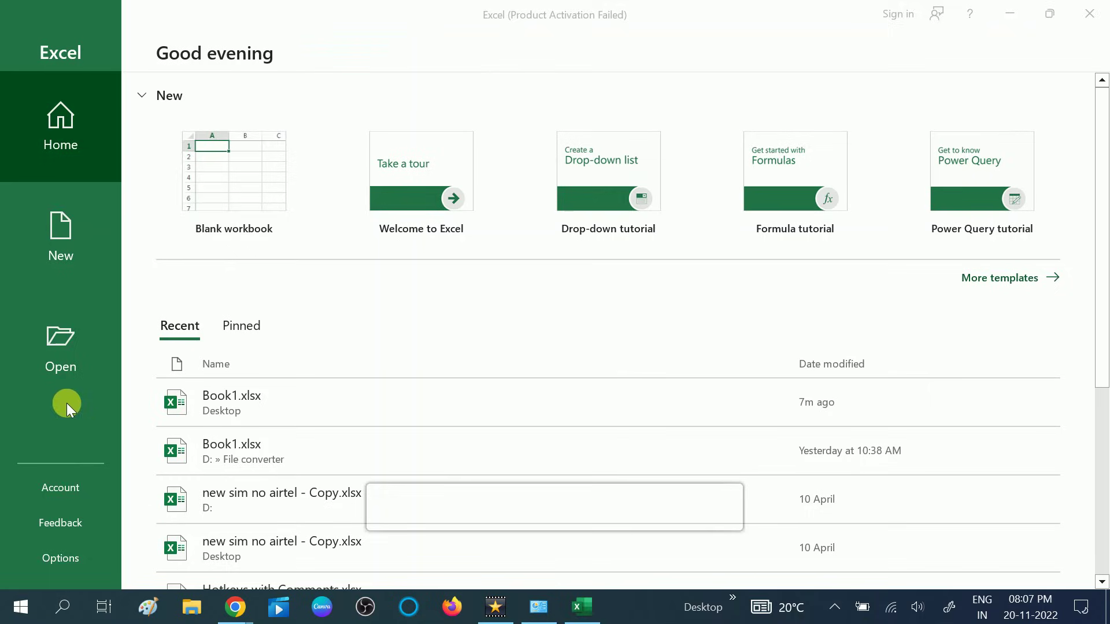
click(78, 560)
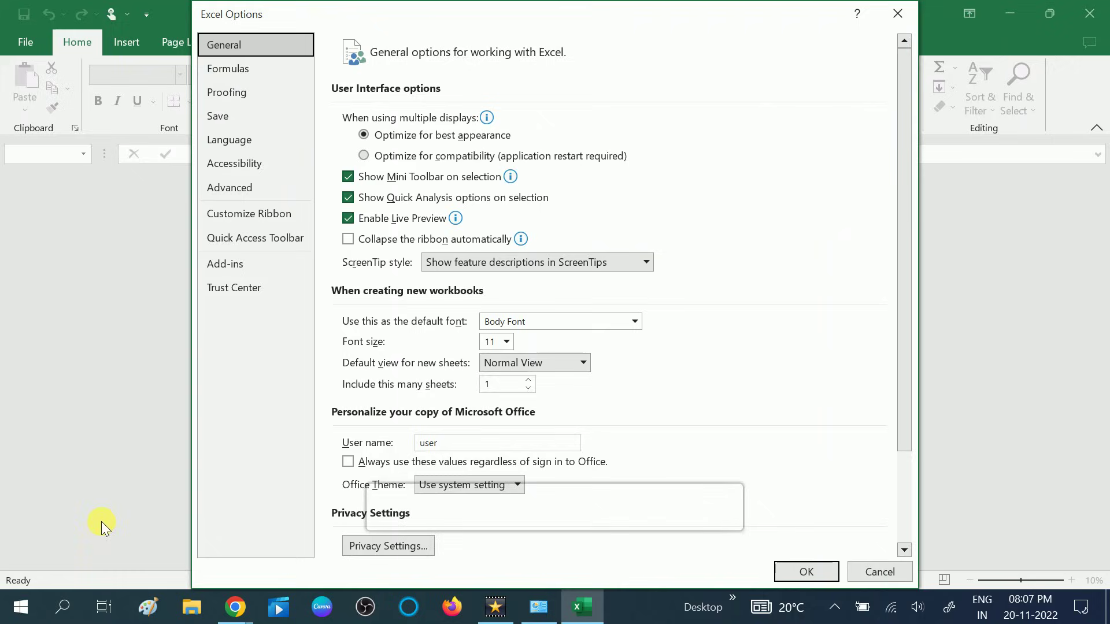
Uncheck 'Ignore other applications that use DDE' in Advanced options, save with OK, and close Excel.
click(230, 195)
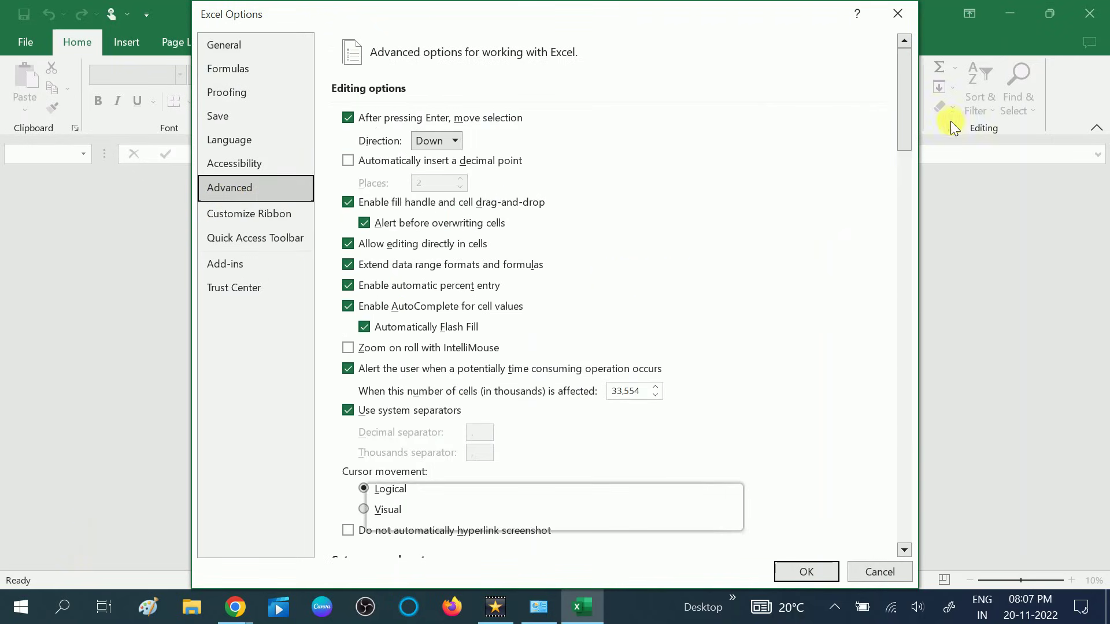
drag(905, 120, 873, 438)
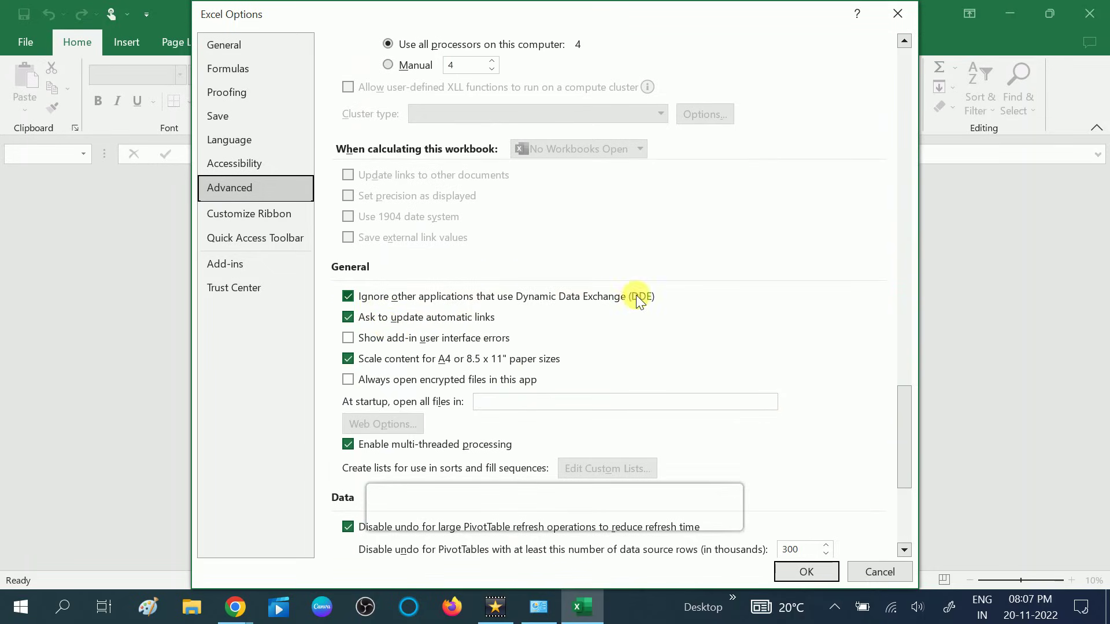
click(348, 296)
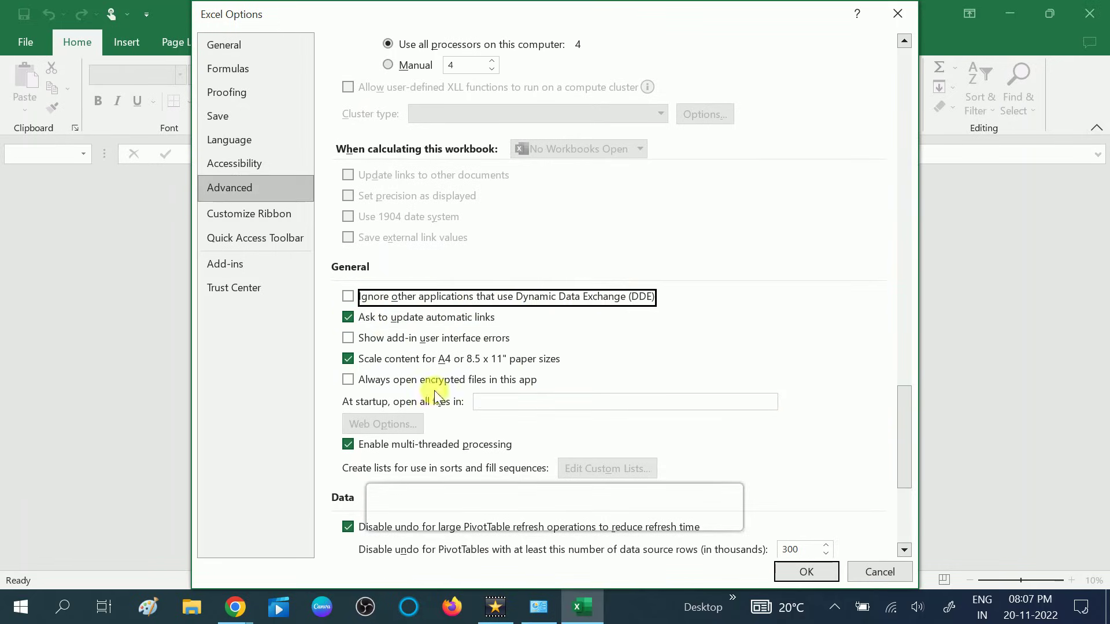
click(806, 571)
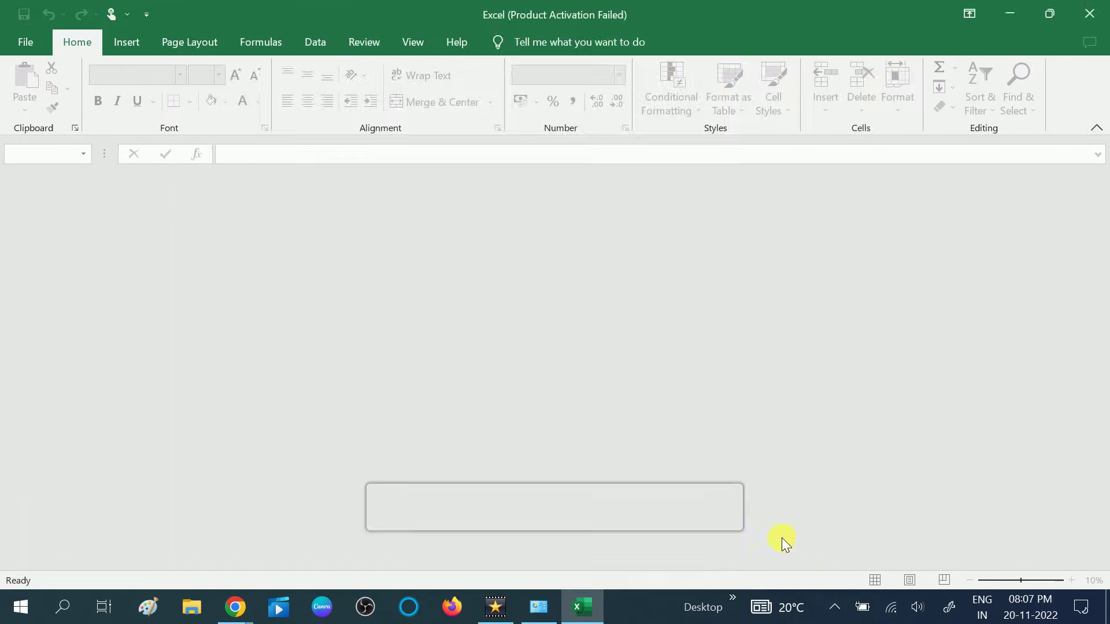
click(1089, 13)
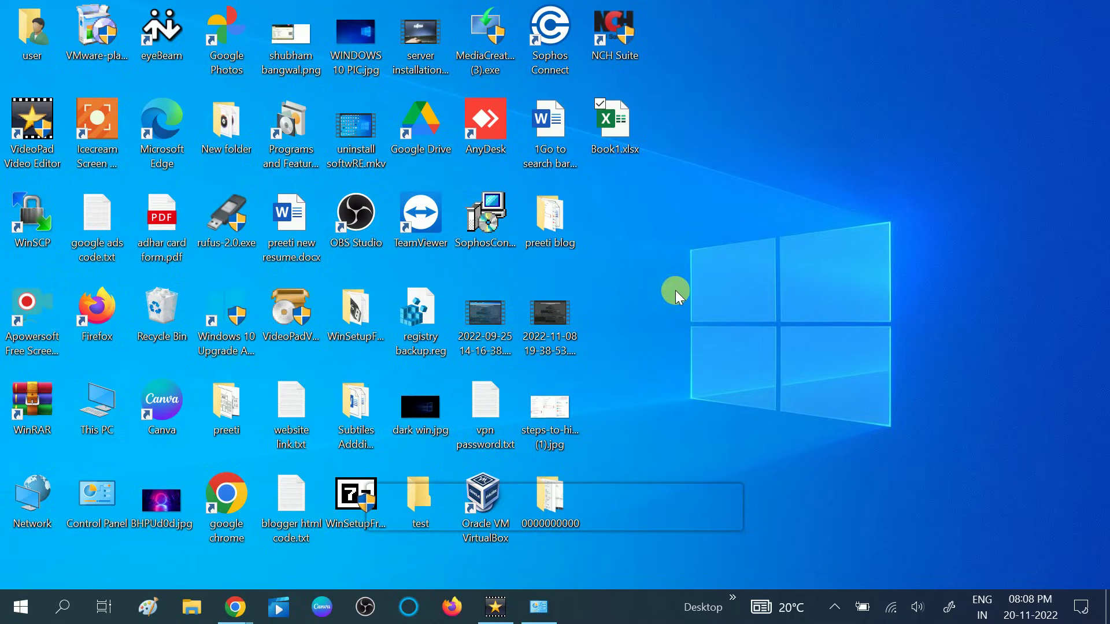
click(538, 606)
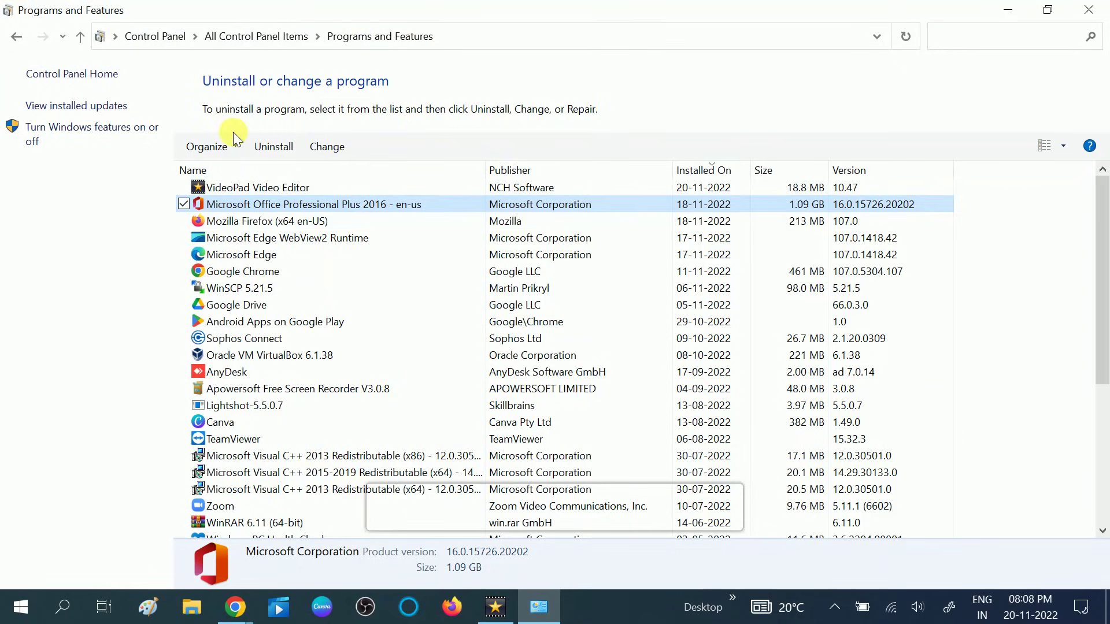
click(248, 223)
click(249, 206)
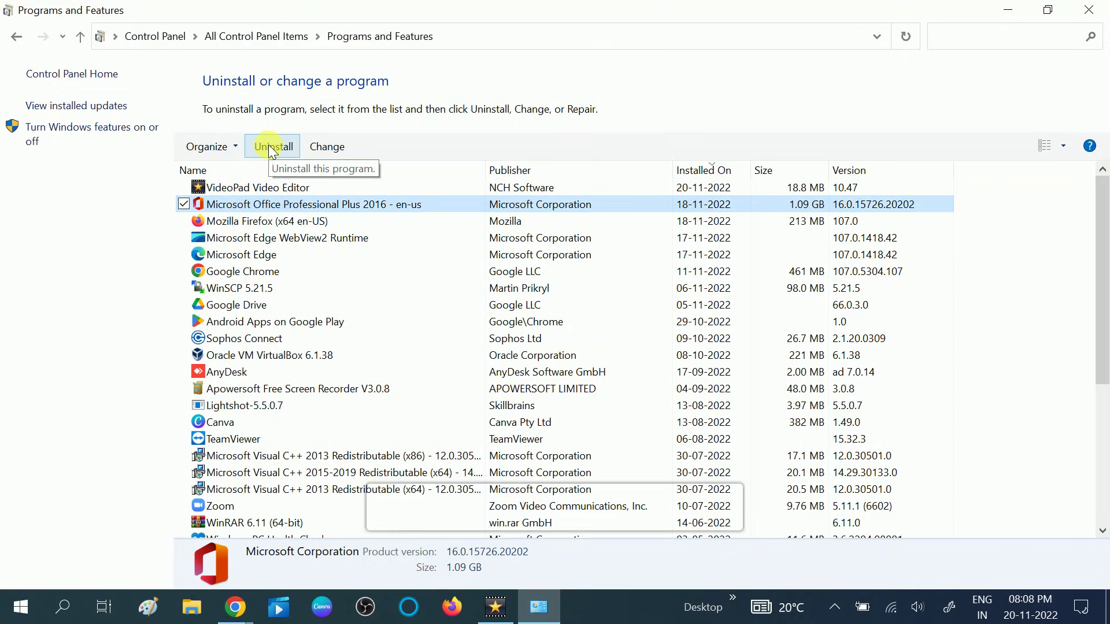
click(1088, 9)
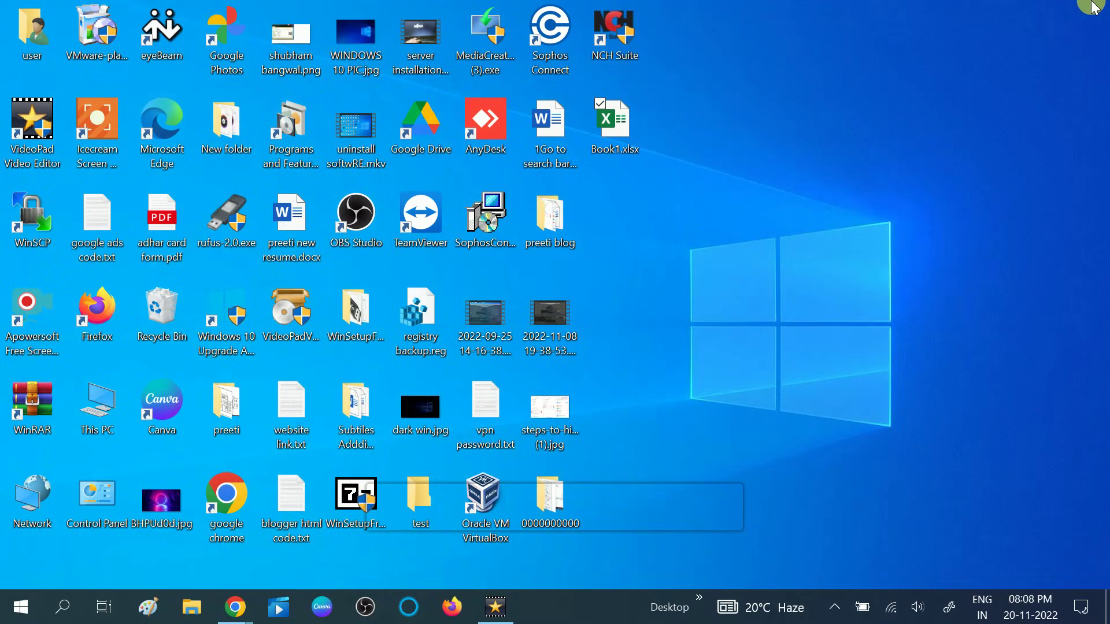